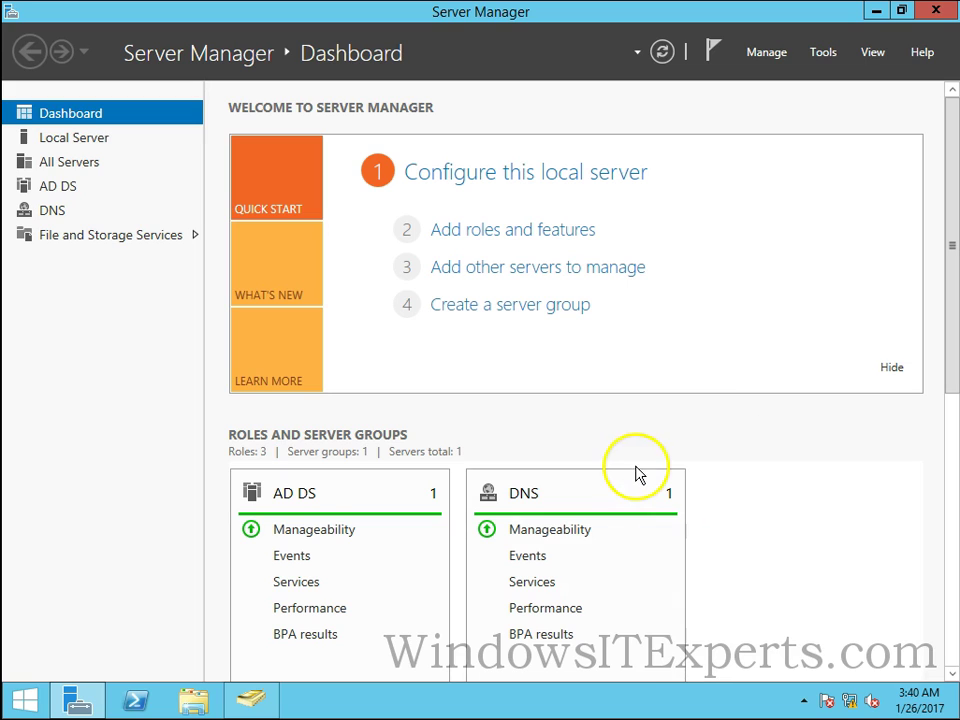
# - Bring up the Run prompt with gpmc.msc entered over the Server Manager dashboard
pyautogui.click(737, 409)
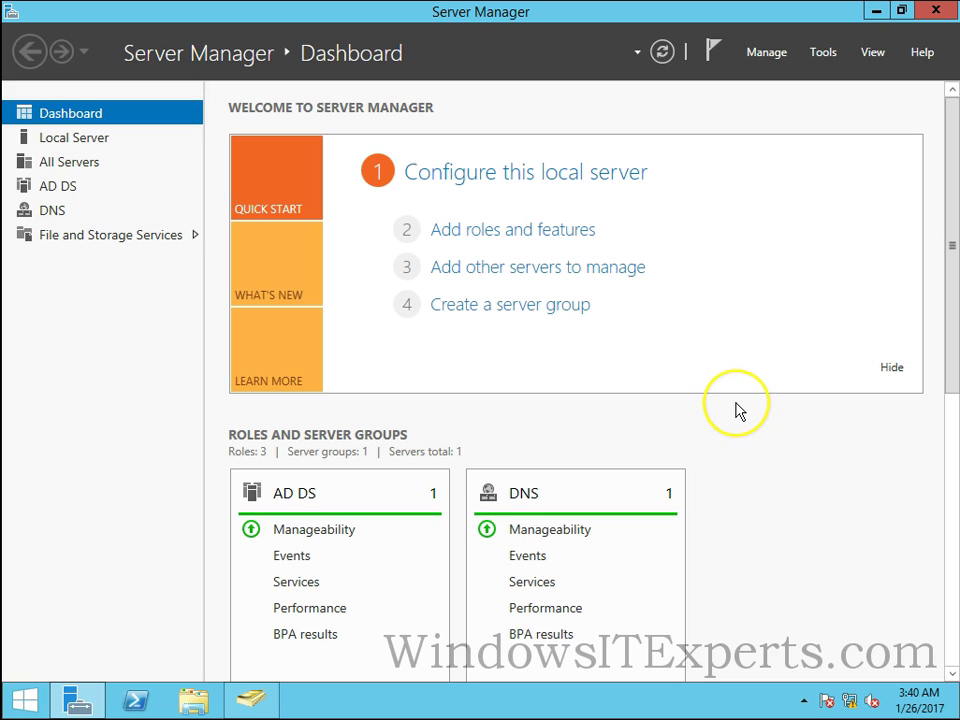
pyautogui.click(808, 437)
# - Launch gpmc.msc and start a Group Policy Object search on the contoso.com domain
pyautogui.press('super+r')
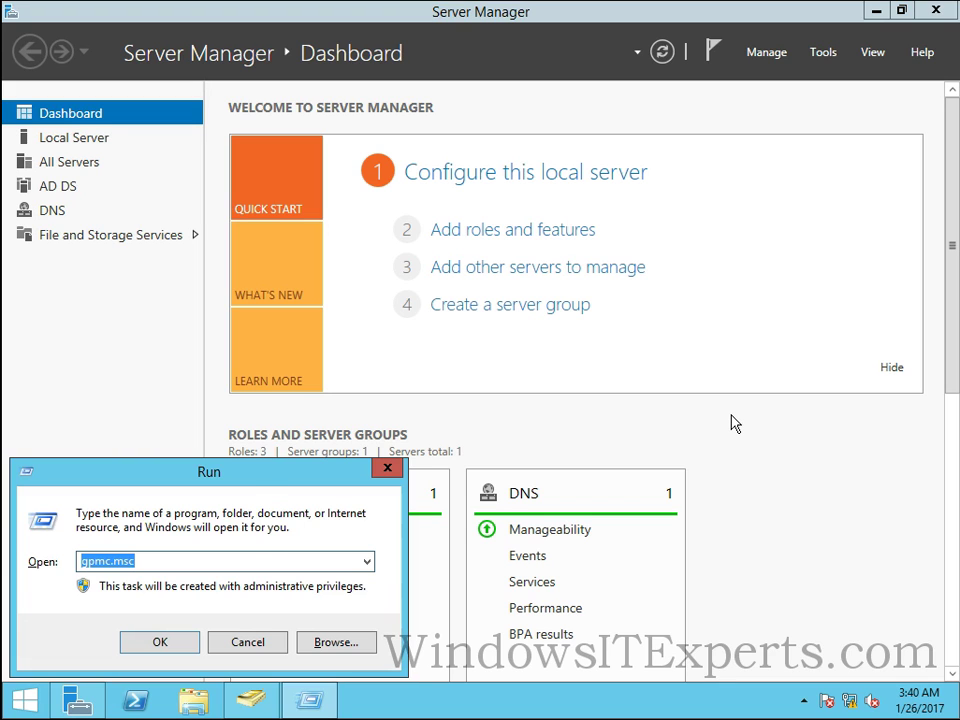
pyautogui.press('Return')
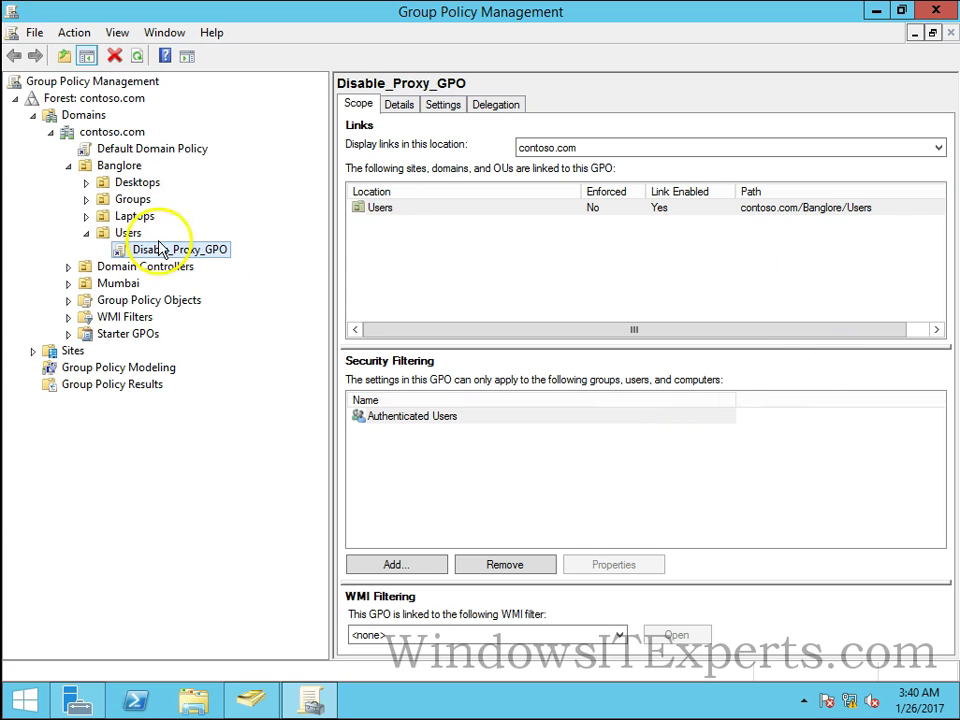
pyautogui.rightClick(100, 138)
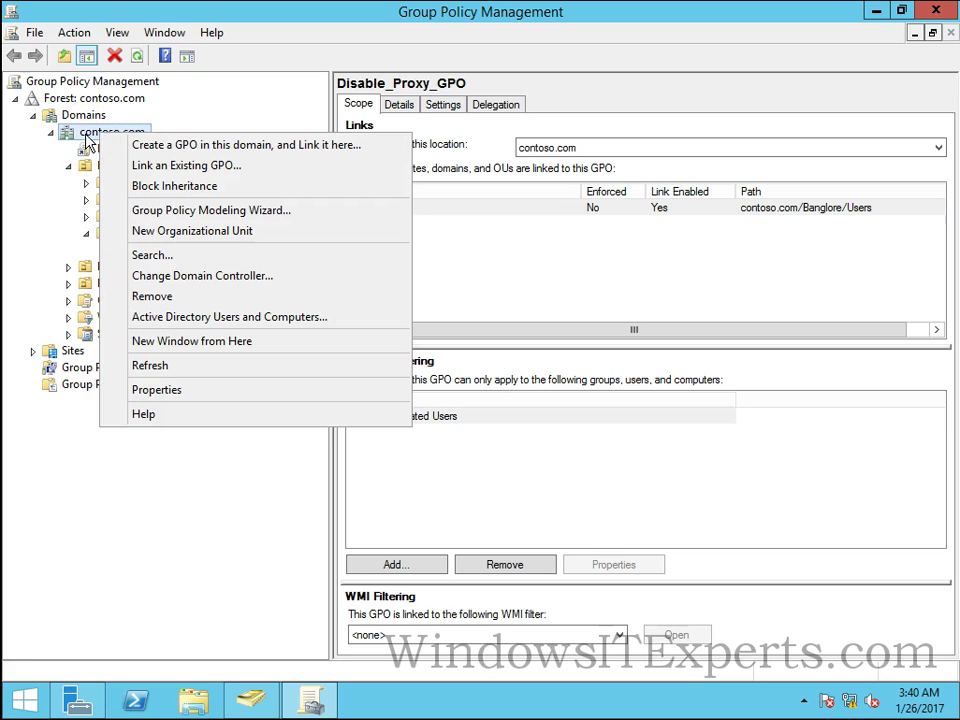
pyautogui.click(167, 257)
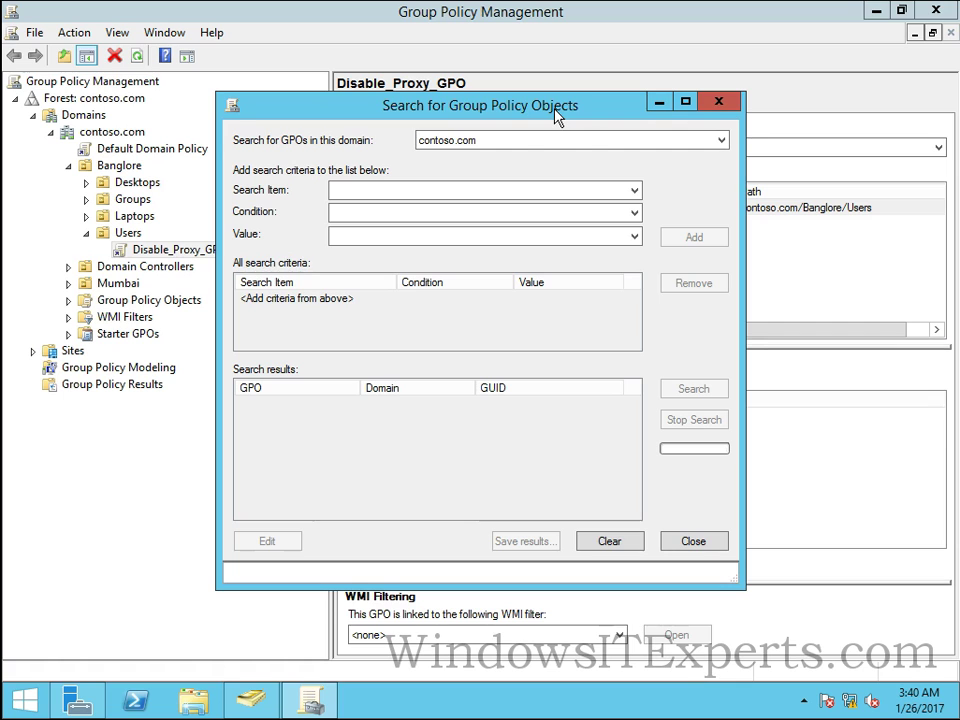
# - Move the search dialog lower, keep contoso.com as the domain, and list the Search Item properties
pyautogui.moveTo(557, 117); pyautogui.dragTo(557, 163)
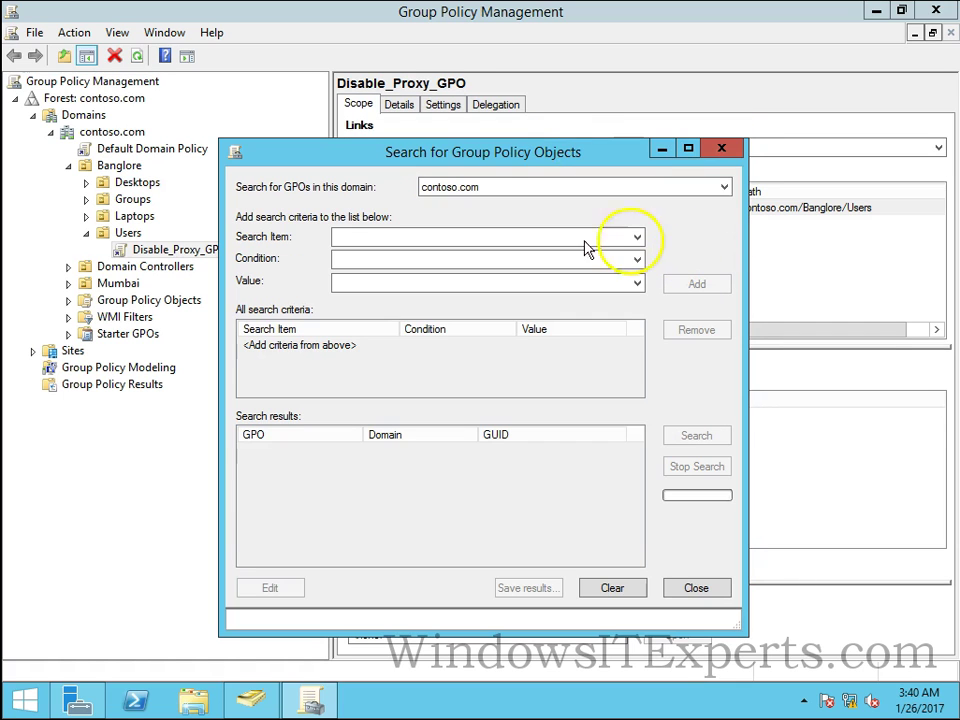
pyautogui.click(493, 189)
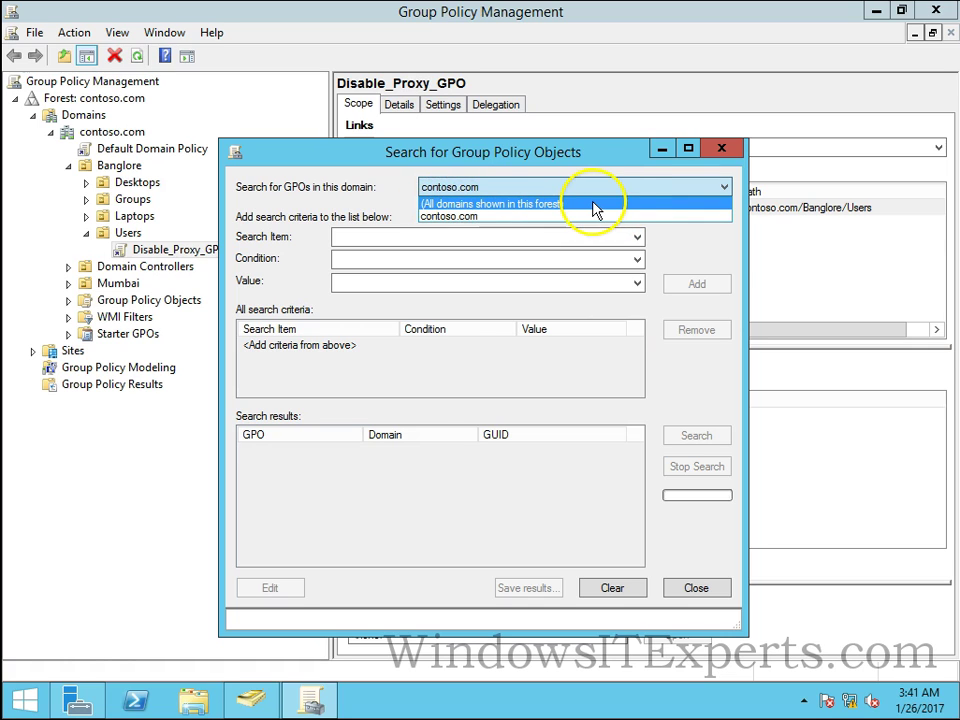
pyautogui.click(505, 216)
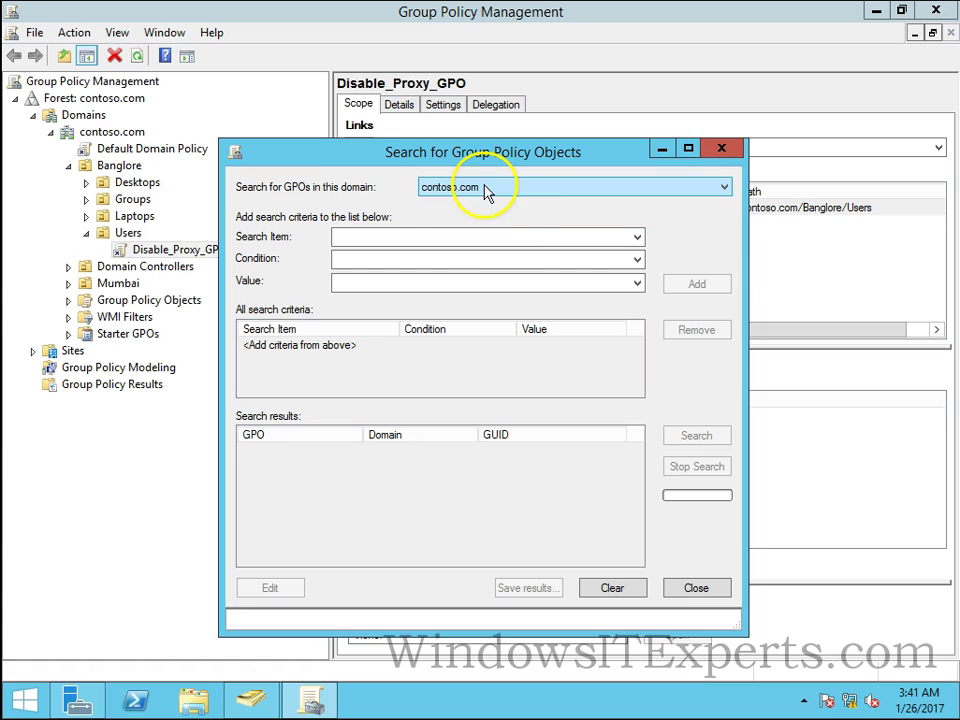
pyautogui.click(486, 189)
pyautogui.click(440, 216)
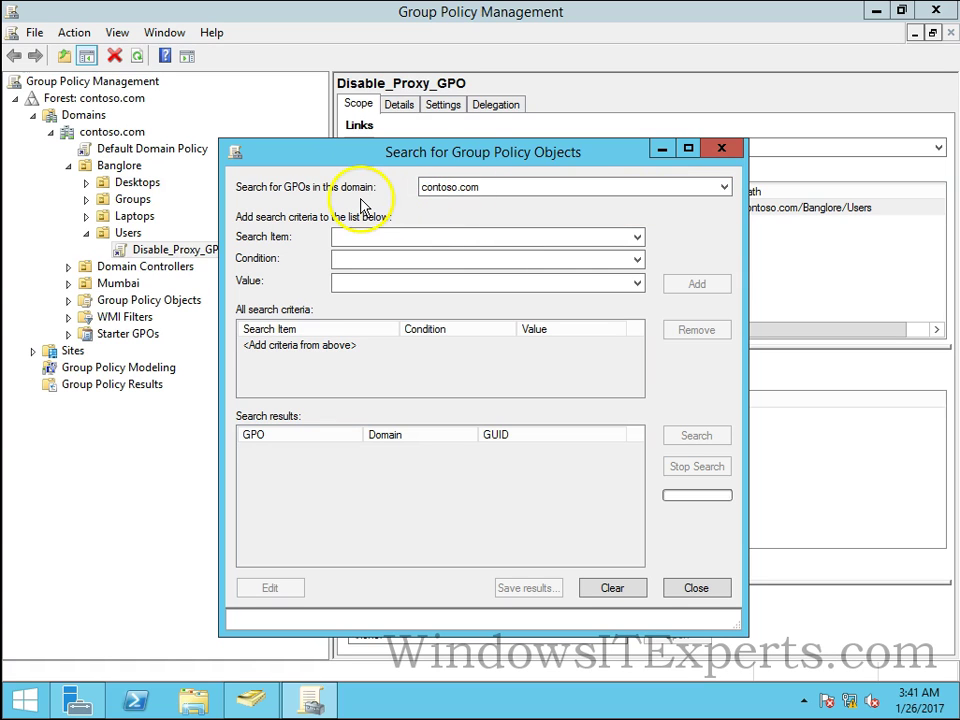
pyautogui.click(712, 192)
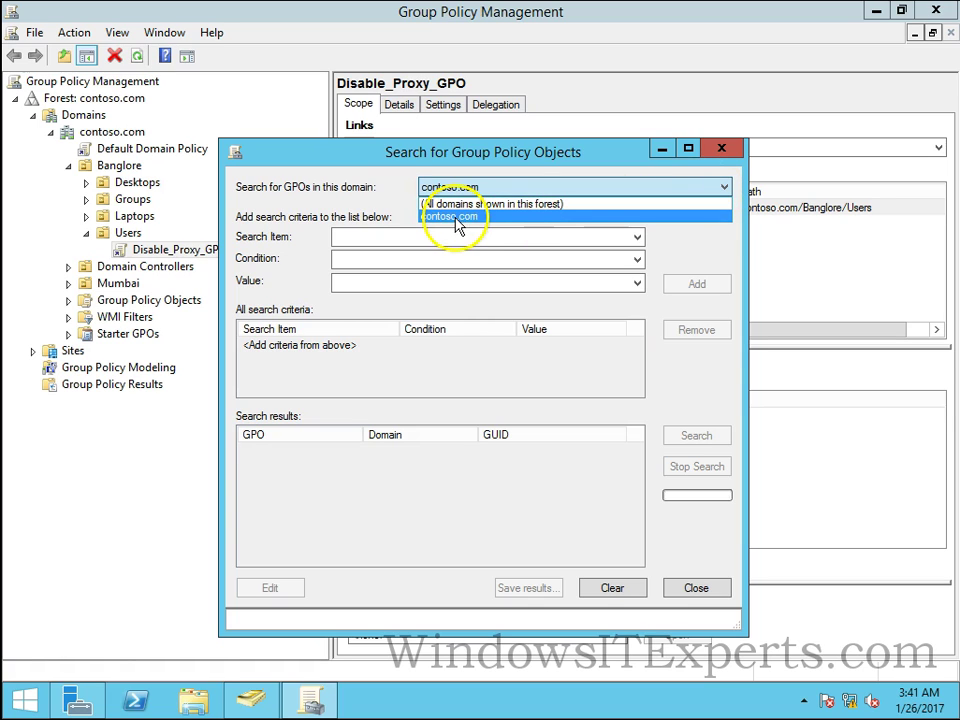
pyautogui.click(596, 219)
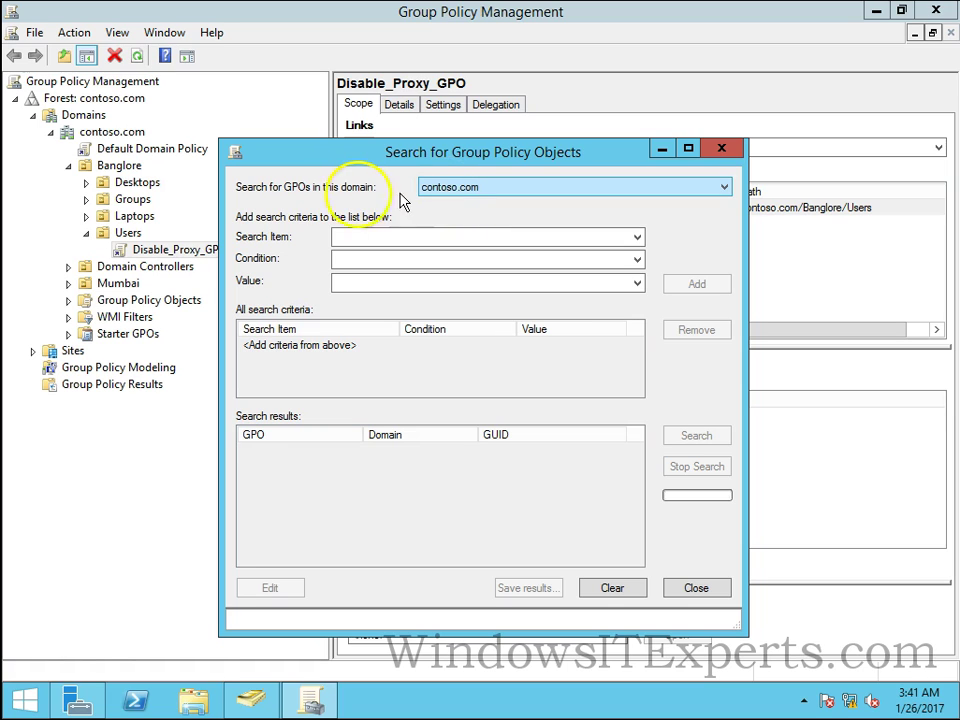
pyautogui.click(372, 245)
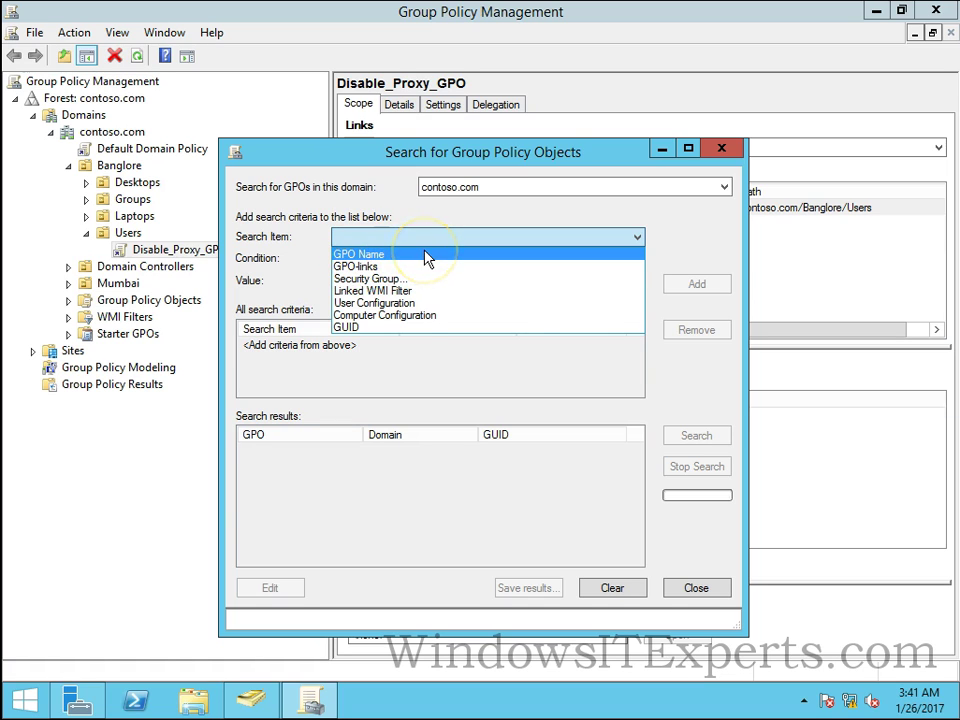
# - Choose GPO Name as the search item and show its match conditions, including Contains
pyautogui.click(429, 254)
pyautogui.click(345, 262)
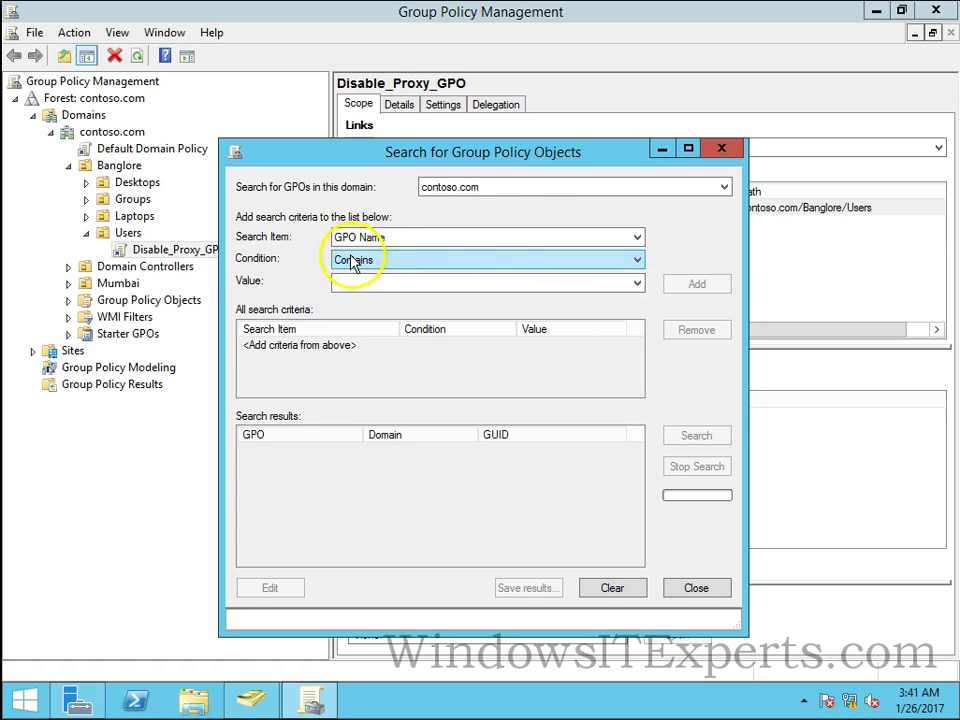
pyautogui.click(386, 262)
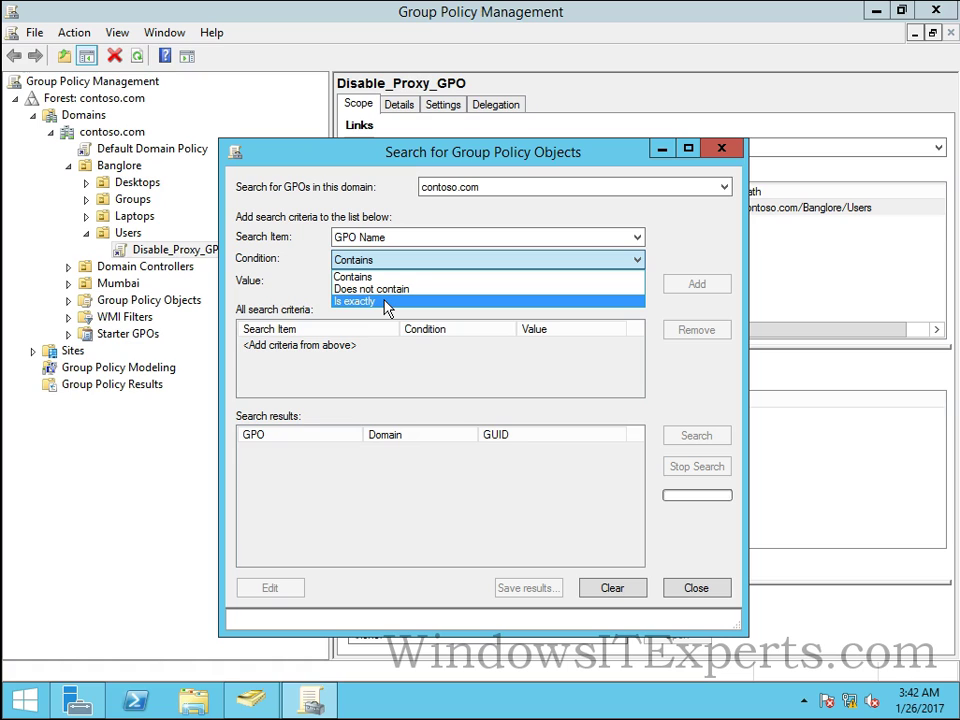
# - Keep Contains as the condition, enter 'disable' as the value, and add the criterion
pyautogui.click(424, 277)
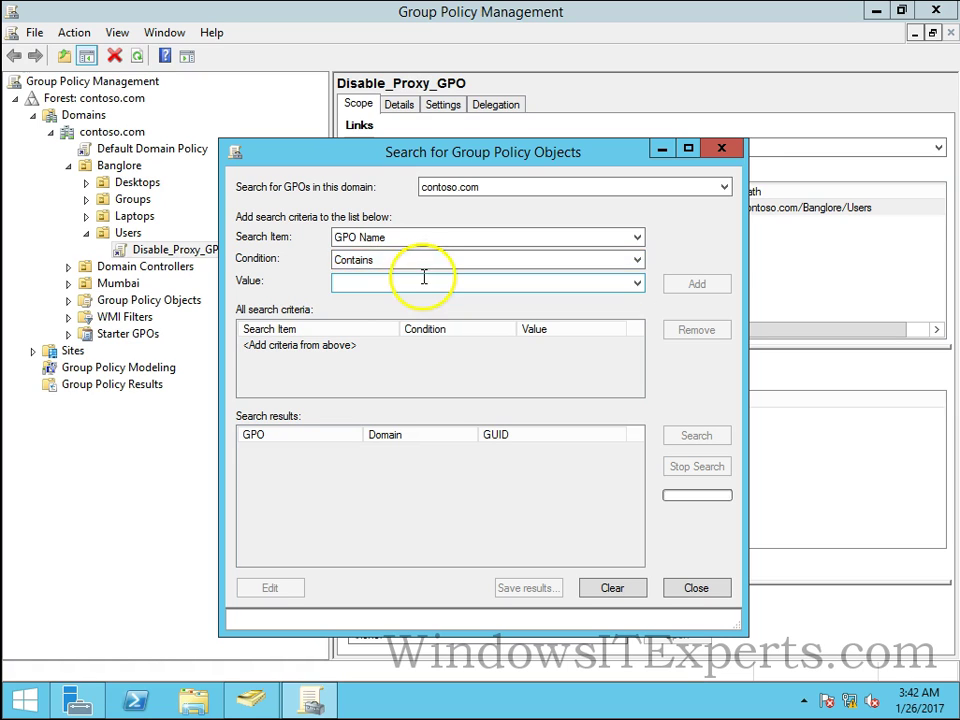
pyautogui.click(430, 283)
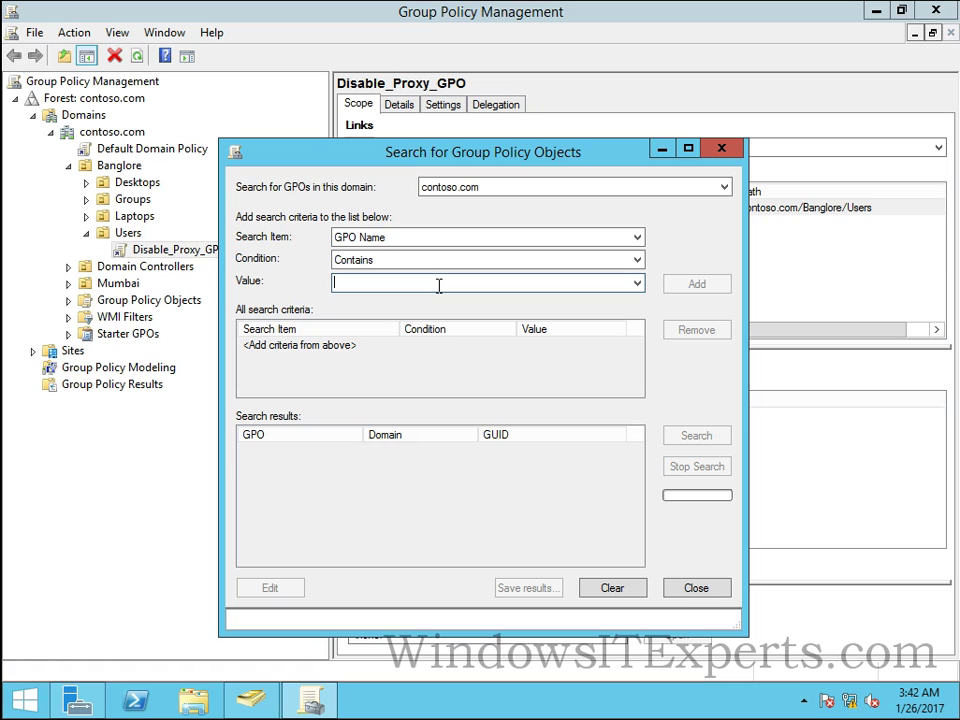
pyautogui.write('disa')
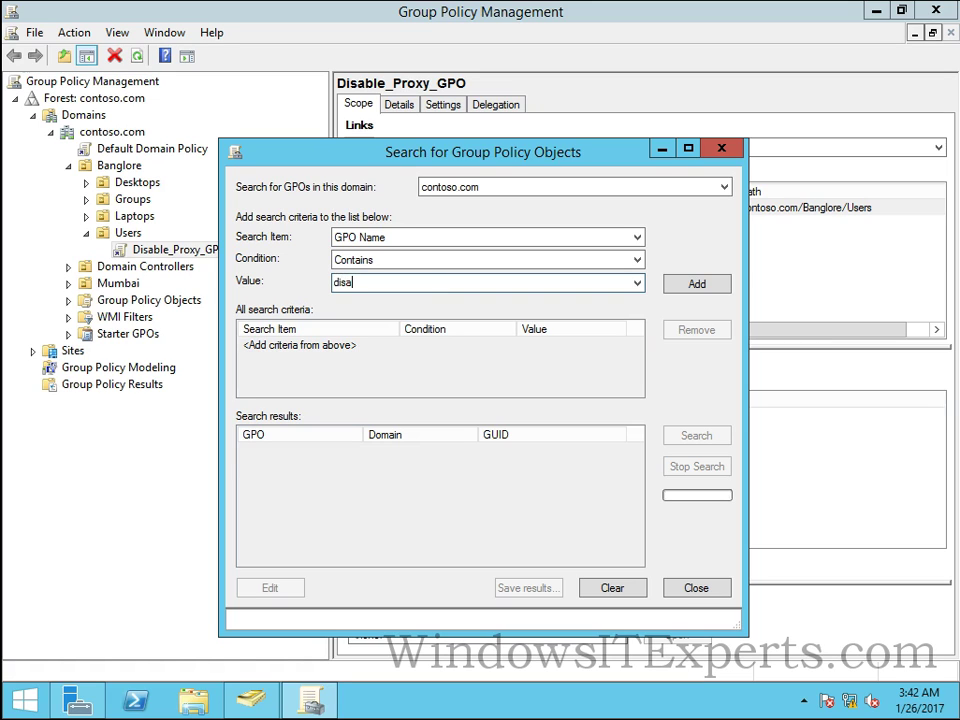
pyautogui.write('ble')
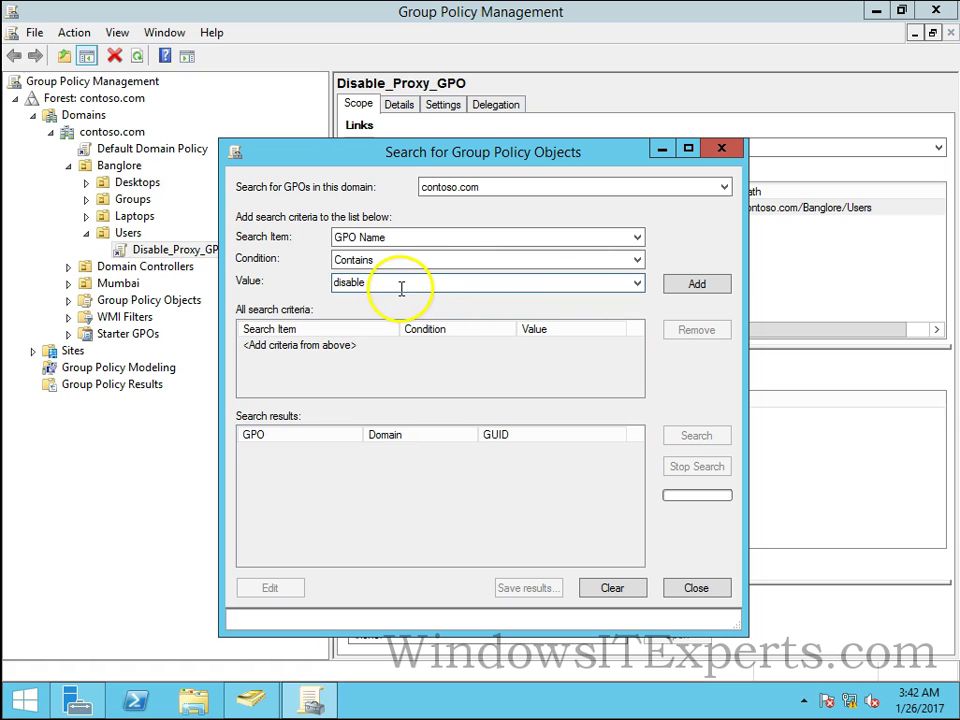
pyautogui.click(708, 290)
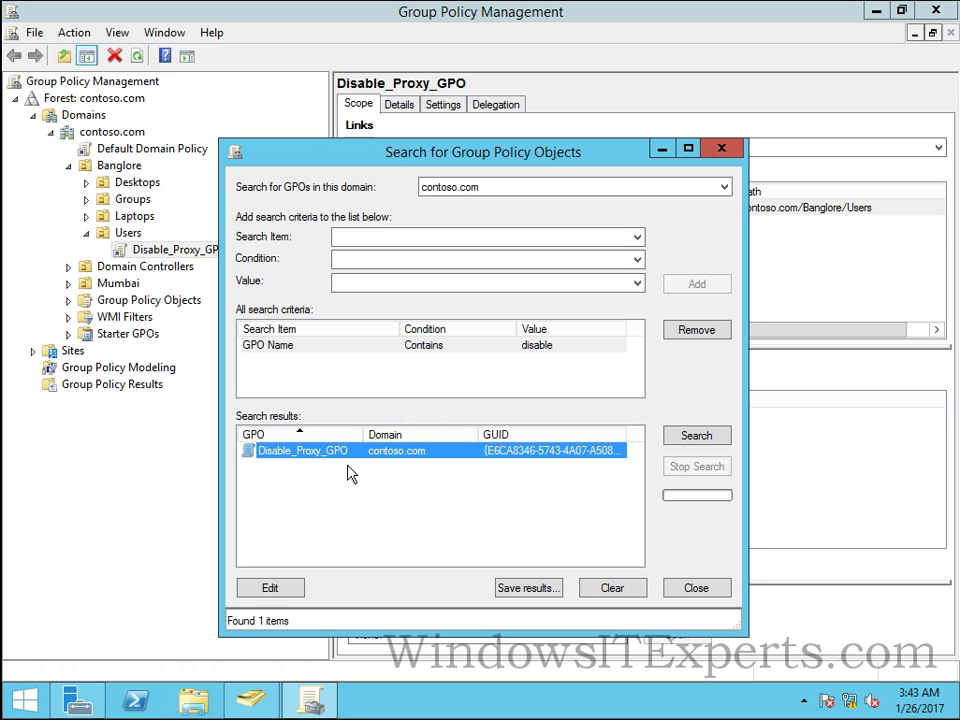
# - Resize the result columns to reveal more of Disable_Proxy_GPO's GUID
pyautogui.moveTo(480, 434); pyautogui.dragTo(428, 434)
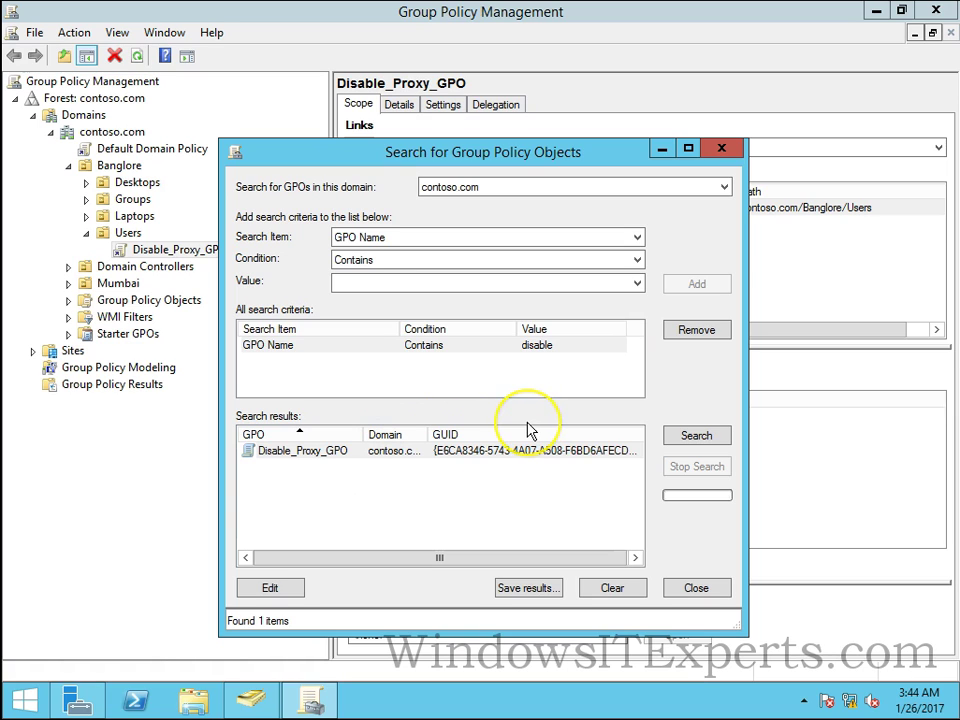